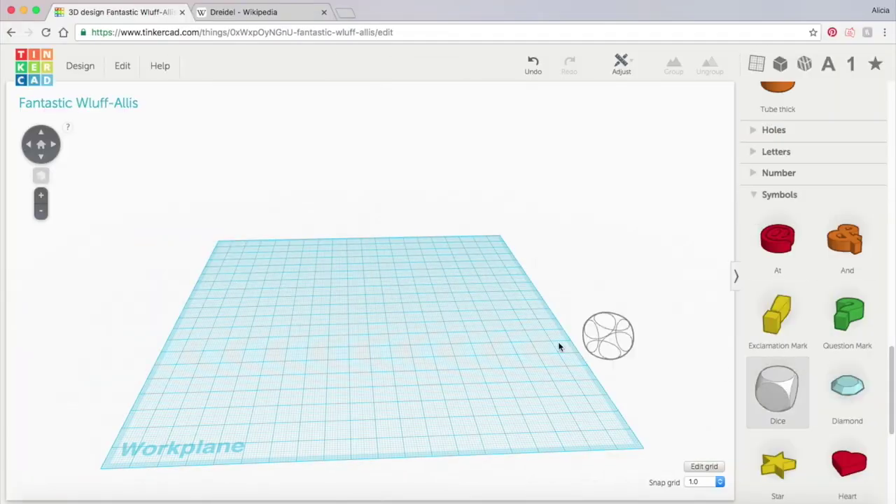
# Scale the Dice evenly to 30 × 30 mm and raise it about 22 mm above the workplane.
pyautogui.scroll(3, 396, 339)
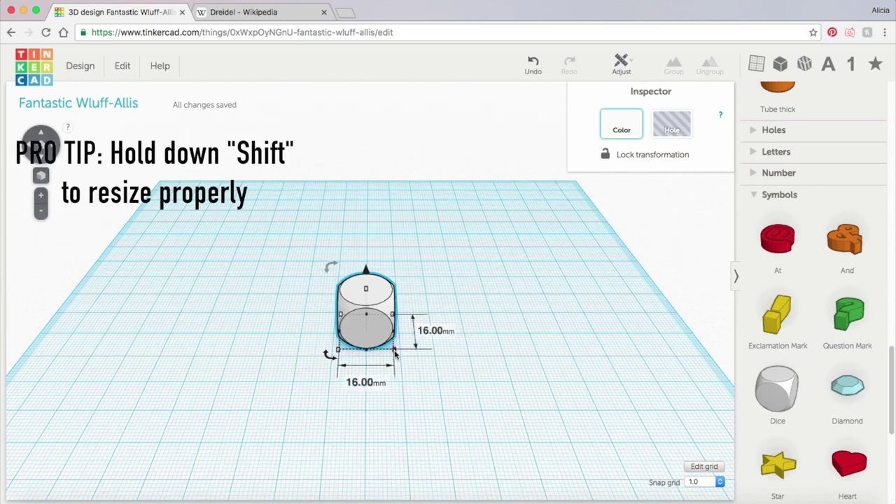
pyautogui.keyDown('shift'); pyautogui.moveTo(395, 350); pyautogui.dragTo(447, 390); pyautogui.keyUp('shift')
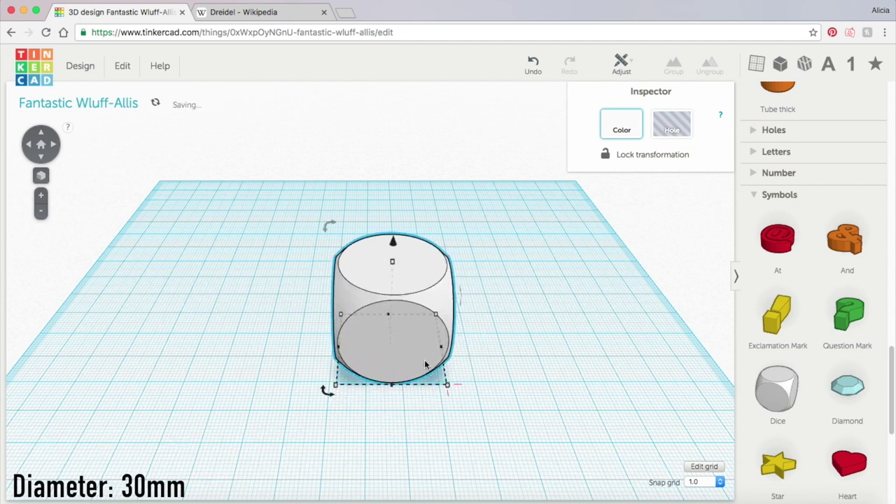
pyautogui.scroll(-5, 388, 374)
pyautogui.moveTo(388, 374); pyautogui.dragTo(376, 252, button='right')
pyautogui.moveTo(377, 252); pyautogui.dragTo(378, 201)
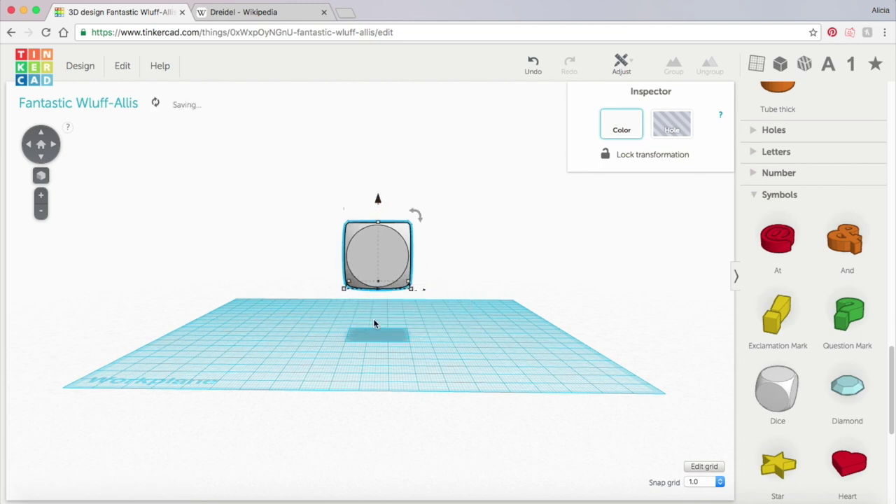
# Place a Paraboloid on the workplane and widen it to 30 mm across.
pyautogui.scroll(10, 797, 346)
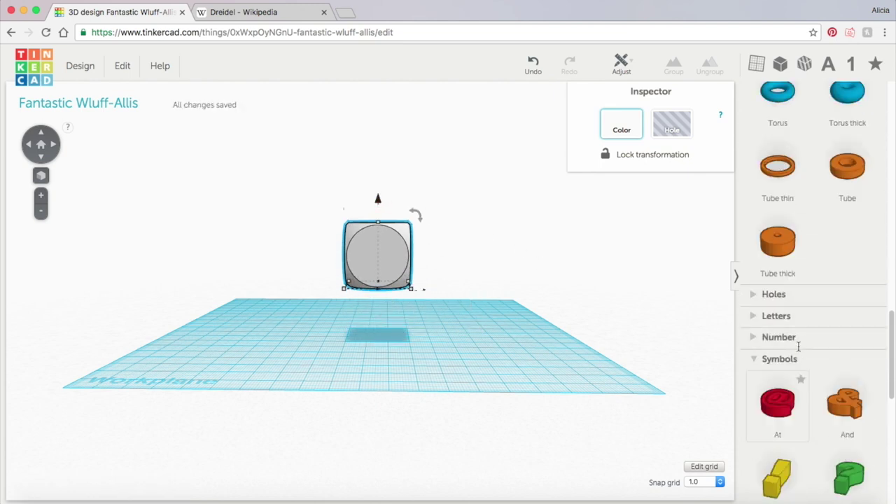
pyautogui.scroll(8, 805, 348)
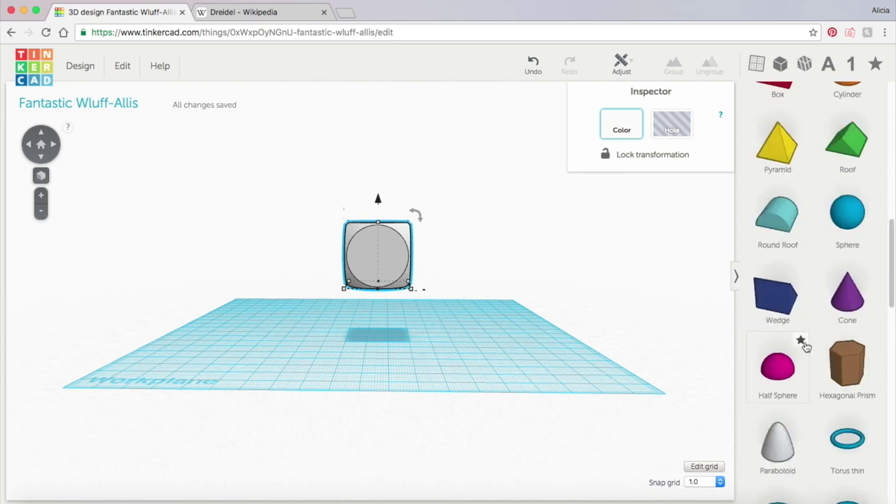
pyautogui.scroll(-4, 806, 345)
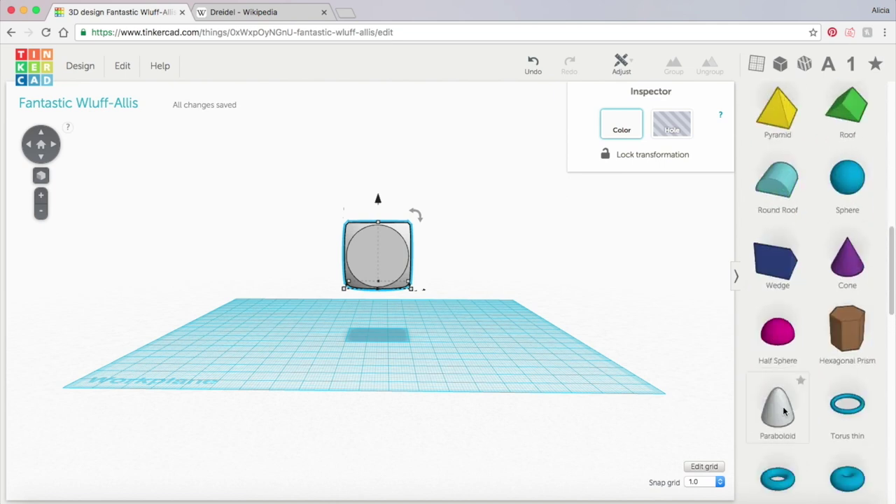
pyautogui.moveTo(784, 412); pyautogui.dragTo(377, 354)
pyautogui.moveTo(456, 330); pyautogui.dragTo(406, 394, button='right')
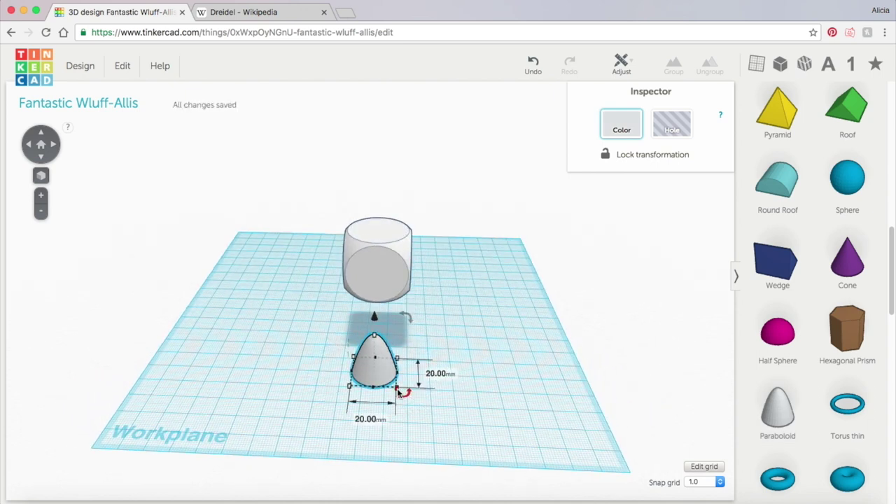
pyautogui.moveTo(397, 391); pyautogui.dragTo(403, 400)
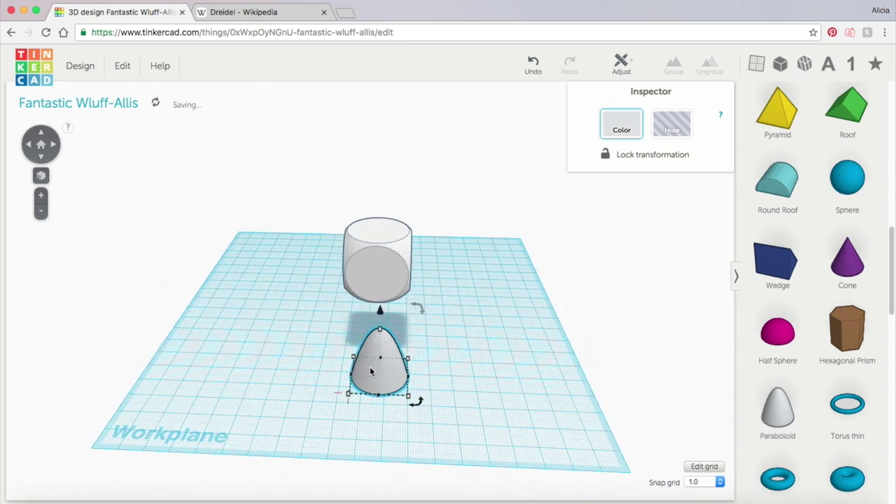
pyautogui.moveTo(355, 360); pyautogui.dragTo(348, 354)
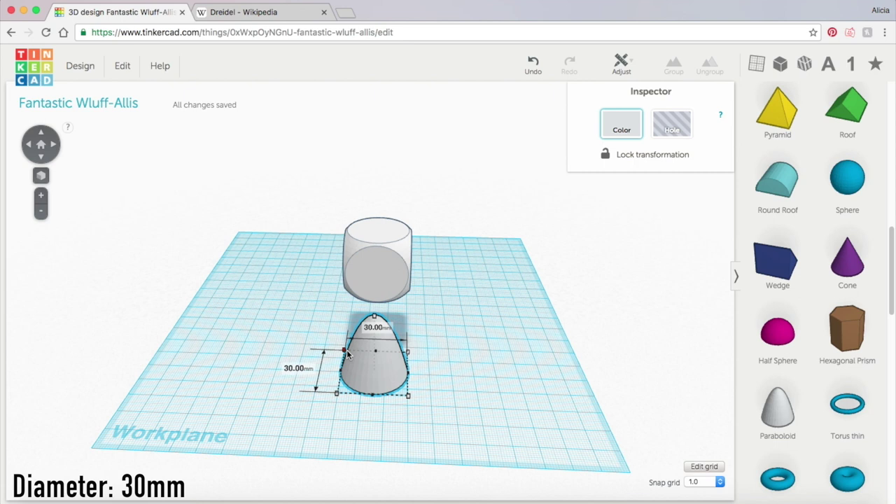
# Flip the paraboloid upside down by 180° and shorten it to about 16 mm tall.
pyautogui.moveTo(478, 400); pyautogui.dragTo(343, 326, button='right')
pyautogui.moveTo(269, 250)
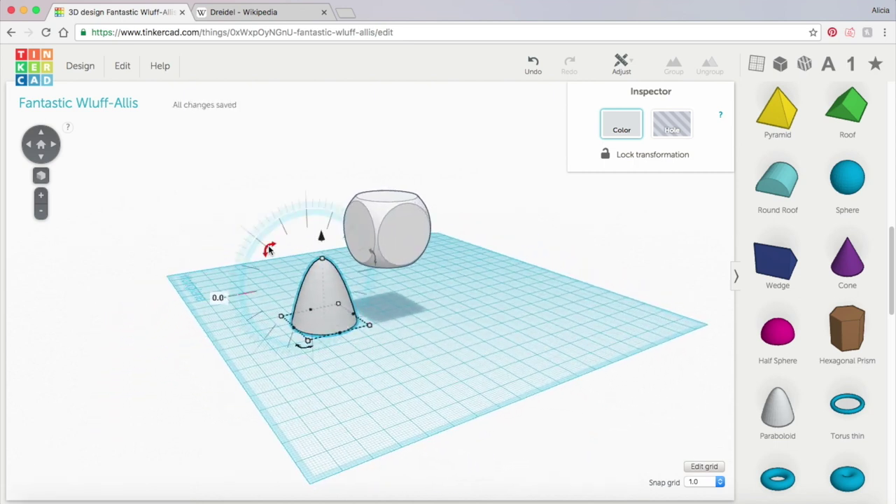
pyautogui.moveTo(266, 250); pyautogui.dragTo(392, 373)
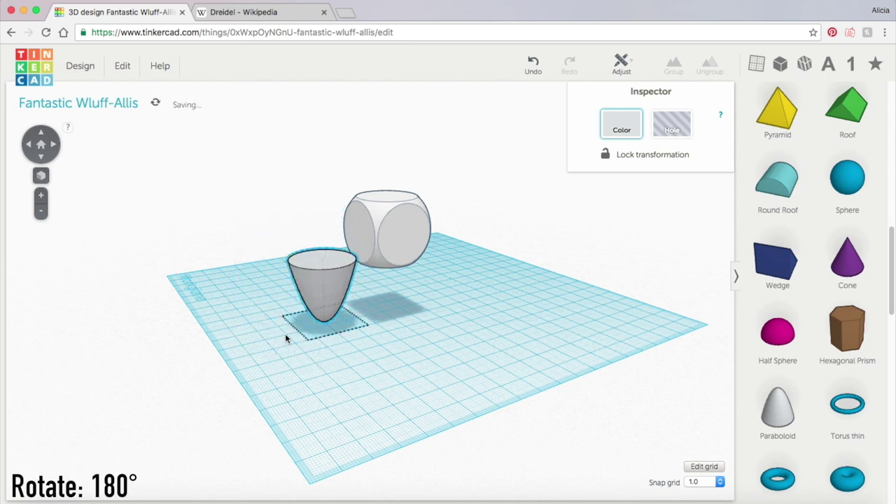
pyautogui.moveTo(286, 339); pyautogui.dragTo(324, 281, button='right')
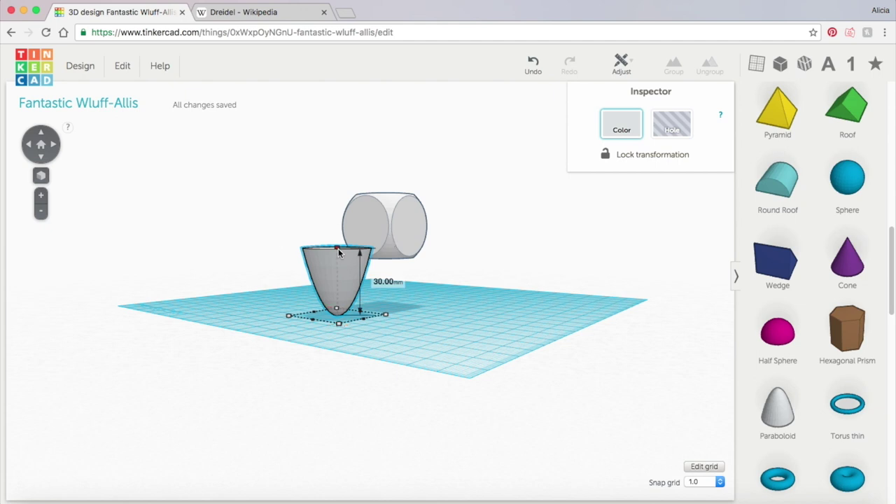
pyautogui.moveTo(338, 253); pyautogui.dragTo(340, 285)
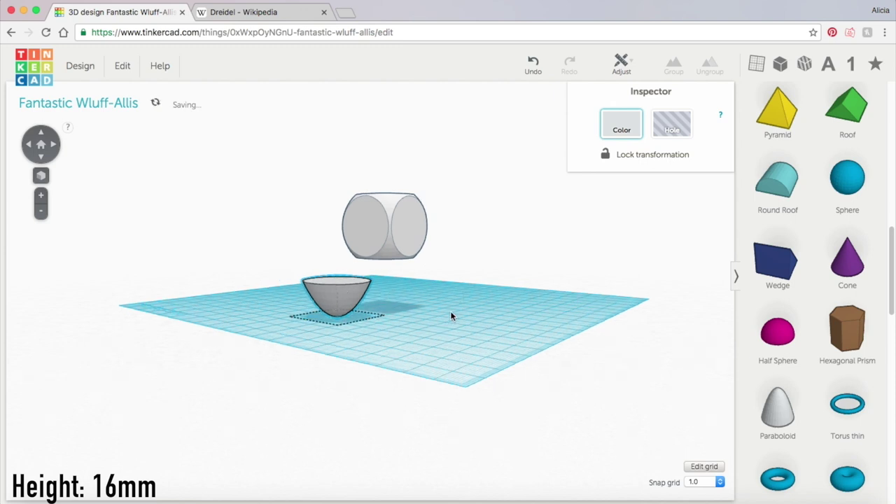
# Move the paraboloid directly under the dice, then select the dice.
pyautogui.moveTo(452, 314); pyautogui.dragTo(336, 322, button='right')
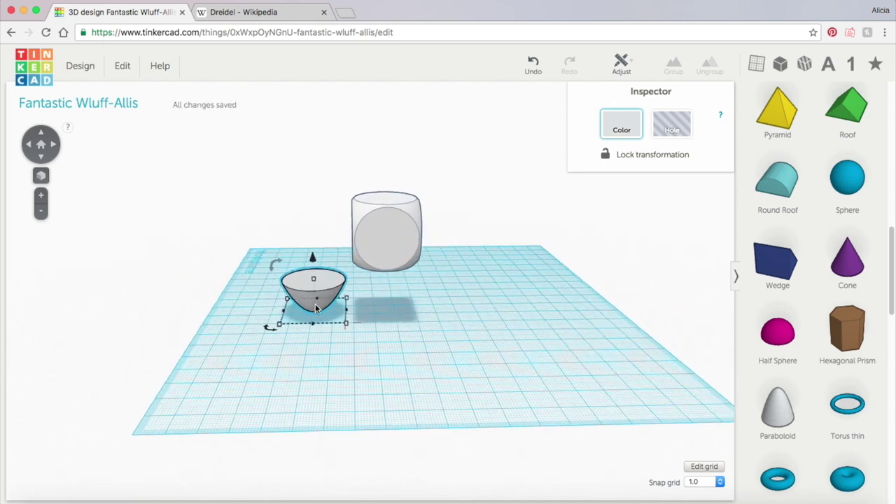
pyautogui.moveTo(316, 303); pyautogui.dragTo(387, 305)
pyautogui.moveTo(388, 307); pyautogui.dragTo(512, 281, button='right')
pyautogui.click(406, 236)
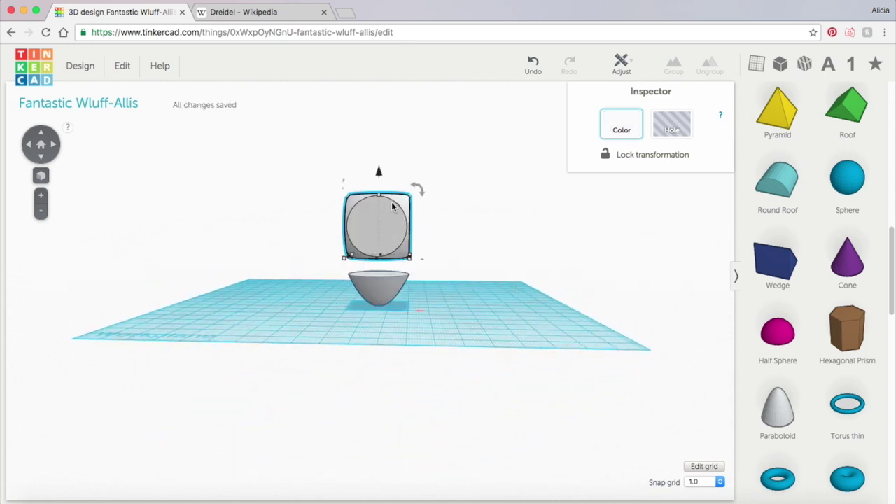
# Lower the dice down onto the upturned paraboloid and check its position.
pyautogui.moveTo(377, 173); pyautogui.dragTo(376, 192)
pyautogui.click(456, 252)
pyautogui.moveTo(456, 252); pyautogui.dragTo(440, 316, button='right')
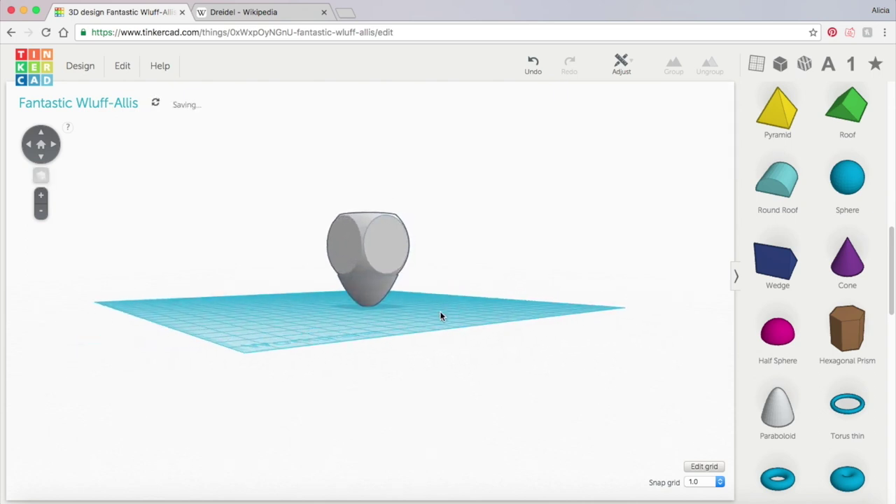
pyautogui.scroll(6, 436, 308)
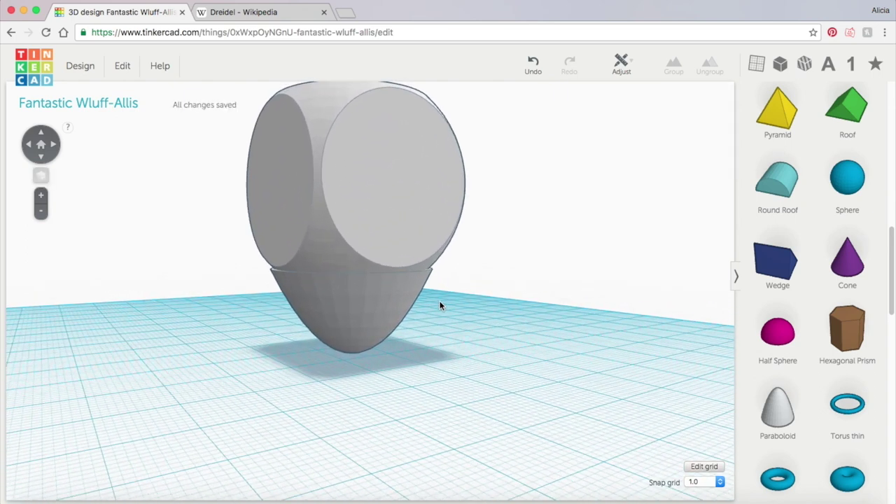
pyautogui.click(407, 228)
pyautogui.scroll(2, 490, 274)
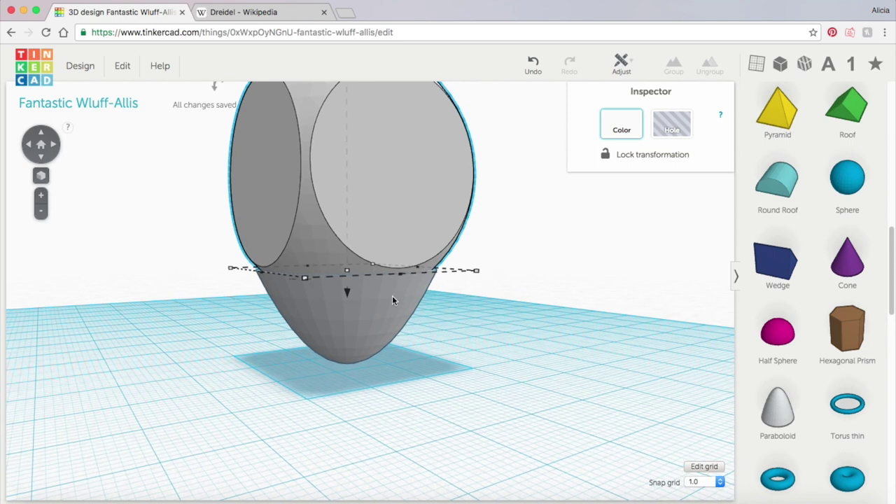
pyautogui.click(576, 343)
# Lower the dice another 1 mm to 15 mm so it sits snugly on the paraboloid.
pyautogui.click(320, 252)
pyautogui.moveTo(346, 298); pyautogui.dragTo(347, 299)
pyautogui.click(546, 290)
pyautogui.moveTo(545, 290); pyautogui.dragTo(426, 350, button='right')
pyautogui.scroll(-5, 426, 350)
pyautogui.moveTo(435, 298); pyautogui.dragTo(382, 286, button='right')
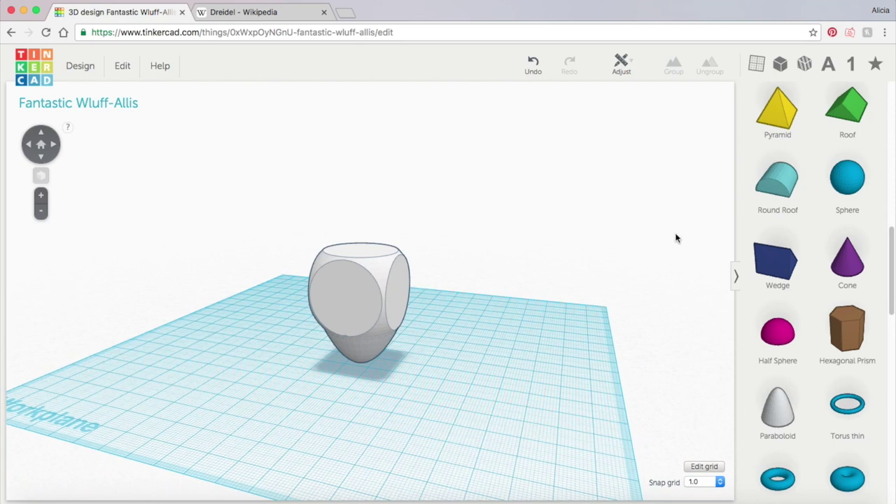
pyautogui.scroll(5, 797, 231)
# Add a Cylinder and resize it to 8 mm across and about 35 mm tall.
pyautogui.moveTo(847, 199); pyautogui.dragTo(462, 377)
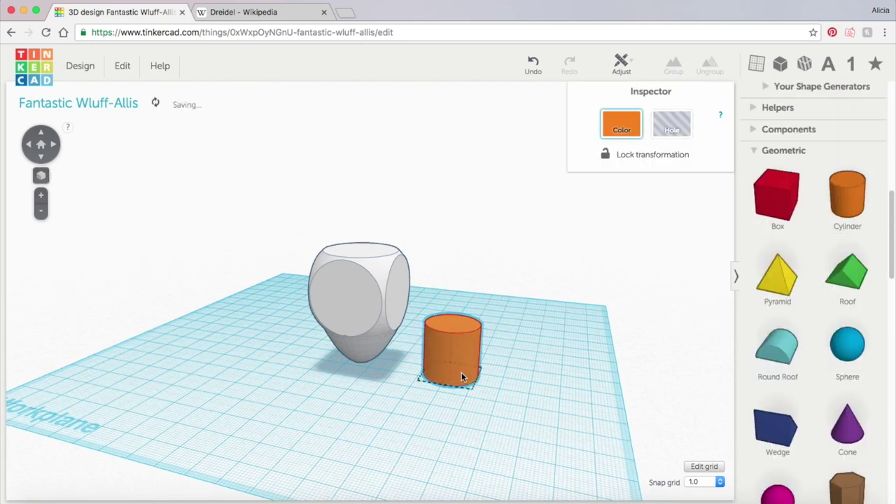
pyautogui.moveTo(462, 377); pyautogui.dragTo(473, 386, button='right')
pyautogui.keyDown('shift'); pyautogui.moveTo(474, 386); pyautogui.dragTo(441, 360); pyautogui.keyUp('shift')
pyautogui.moveTo(540, 379); pyautogui.dragTo(441, 350, button='right')
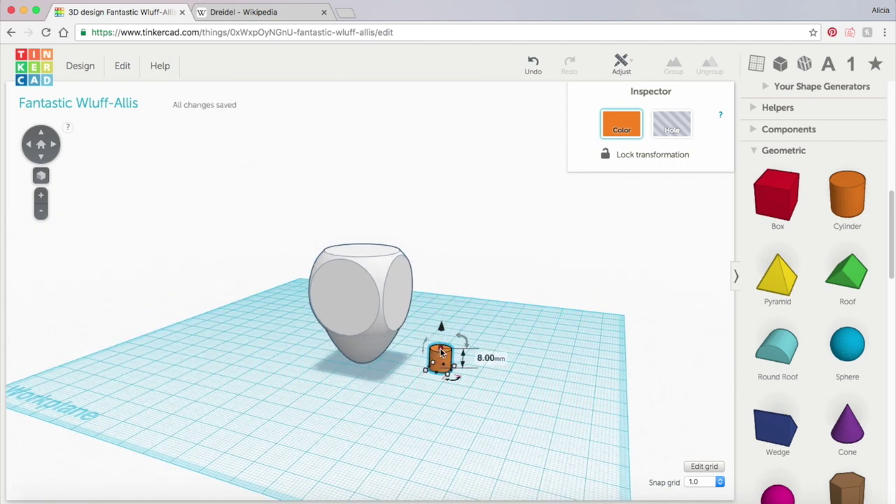
pyautogui.moveTo(440, 352); pyautogui.dragTo(439, 275)
# Centre the cylinder in the body and raise it so it pokes out the top as a handle.
pyautogui.moveTo(450, 372); pyautogui.dragTo(435, 352, button='right')
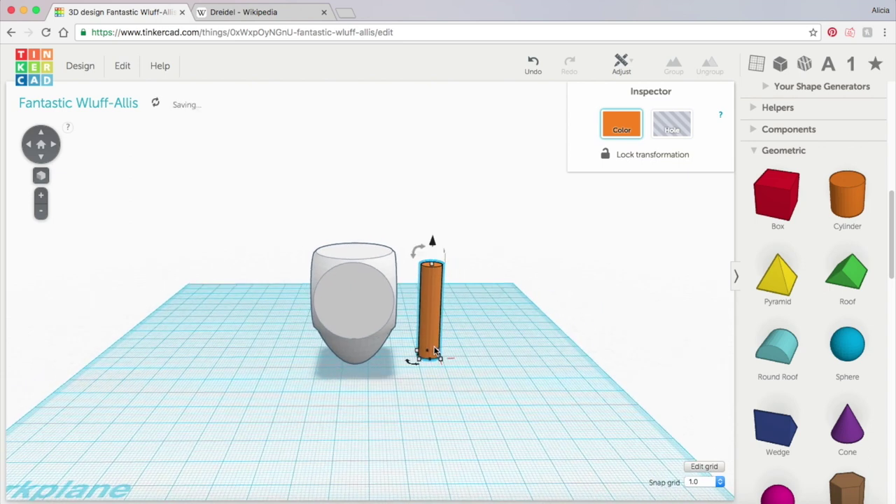
pyautogui.moveTo(432, 342); pyautogui.dragTo(357, 359)
pyautogui.scroll(5, 344, 410)
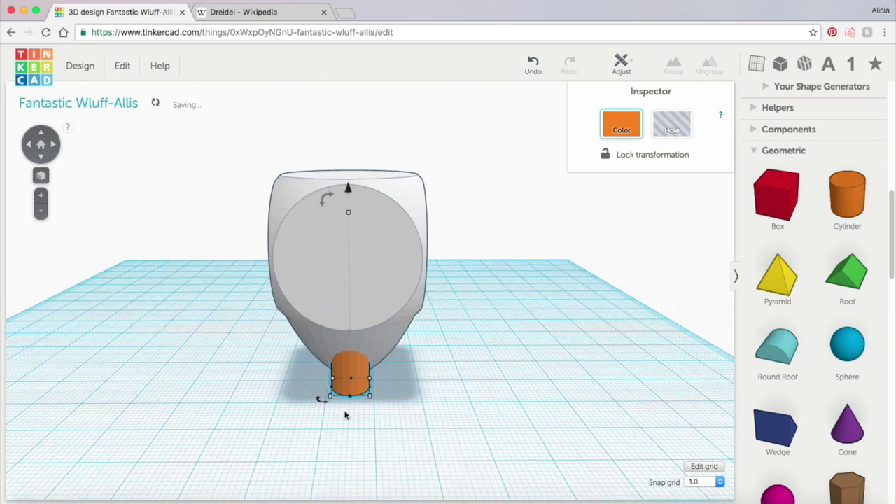
pyautogui.moveTo(424, 202); pyautogui.dragTo(373, 198)
pyautogui.moveTo(403, 444); pyautogui.dragTo(480, 306, button='right')
pyautogui.hotkey('ctrl', 'a')
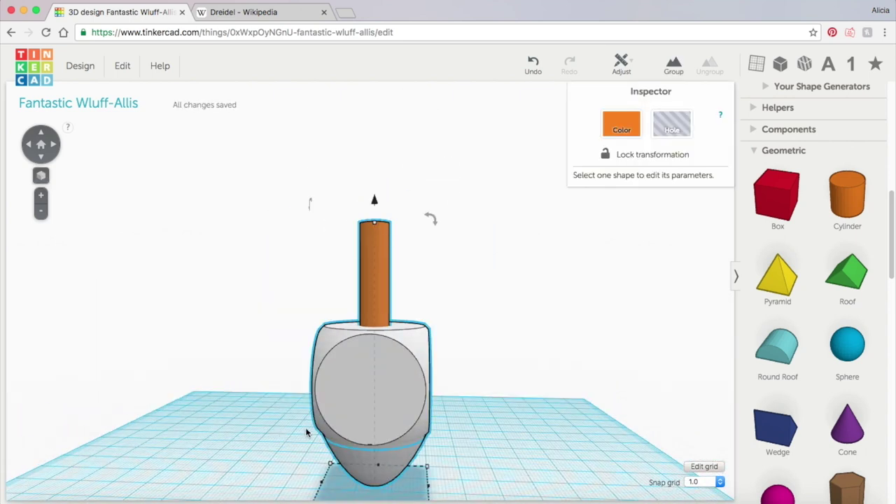
# Colour the whole model, body and handle, light brown.
pyautogui.moveTo(540, 224); pyautogui.dragTo(273, 498)
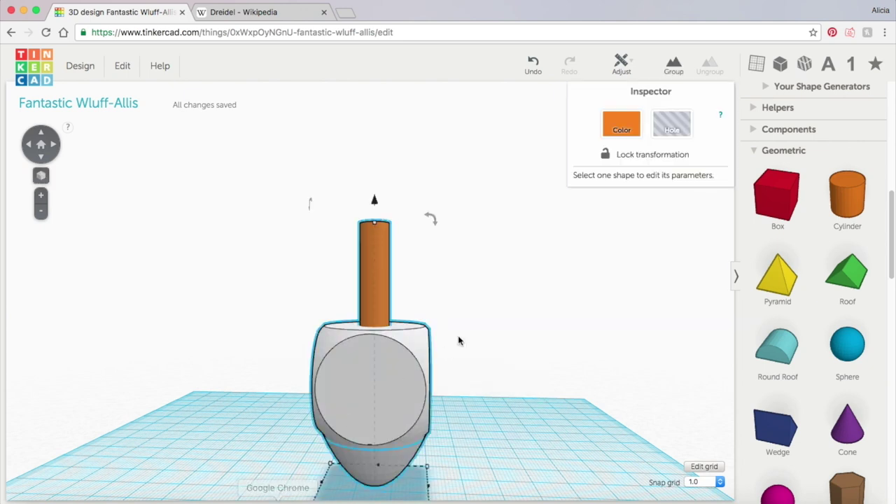
pyautogui.click(613, 124)
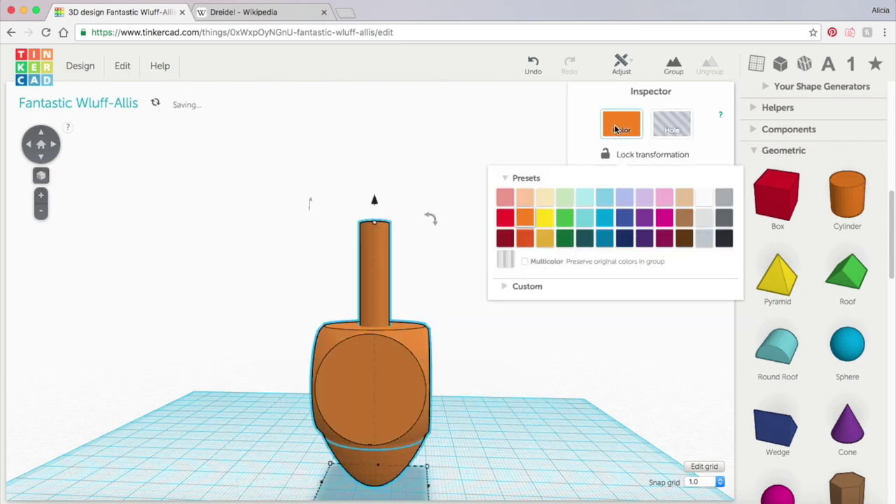
pyautogui.click(683, 191)
pyautogui.moveTo(520, 380); pyautogui.dragTo(530, 339, button='right')
# Group the dice, paraboloid and handle into one solid dreidel and inspect it.
pyautogui.click(673, 67)
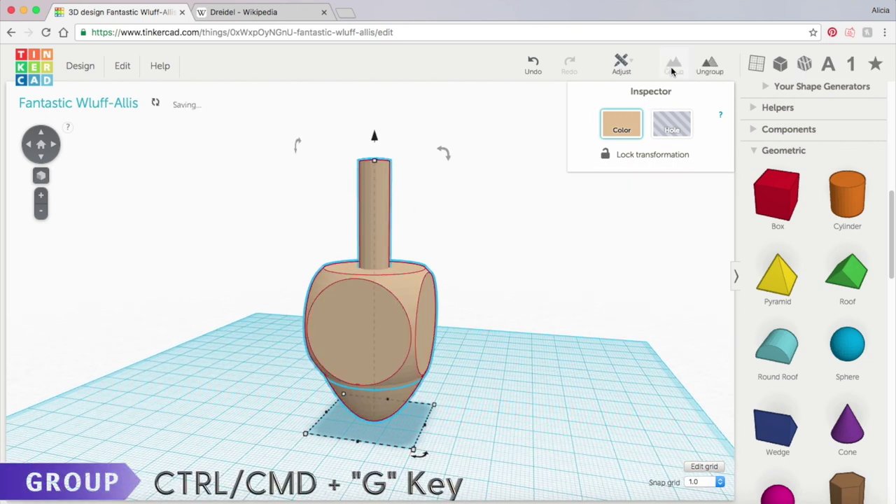
pyautogui.moveTo(542, 251); pyautogui.dragTo(535, 341, button='right')
pyautogui.click(535, 341)
pyautogui.moveTo(598, 342); pyautogui.dragTo(526, 352, button='right')
pyautogui.moveTo(588, 356); pyautogui.dragTo(608, 337, button='right')
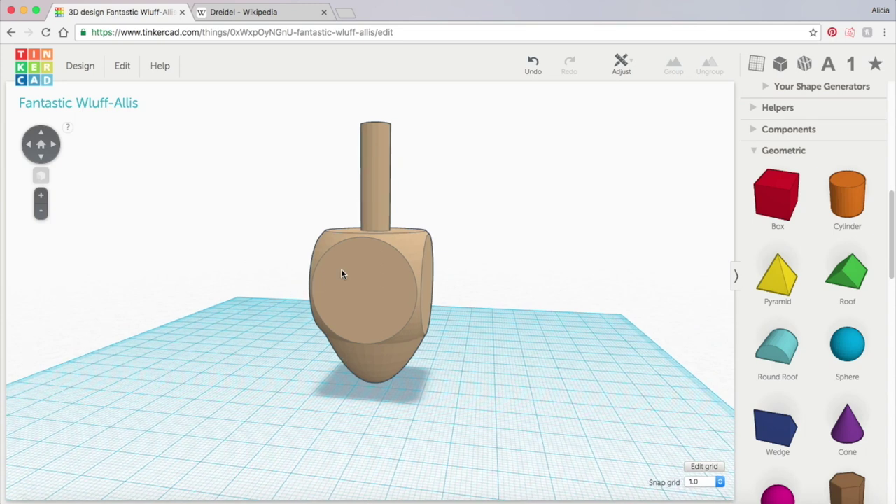
# Add the hebrew_text community shape to the workplane beside the dreidel.
pyautogui.scroll(3, 527, 269)
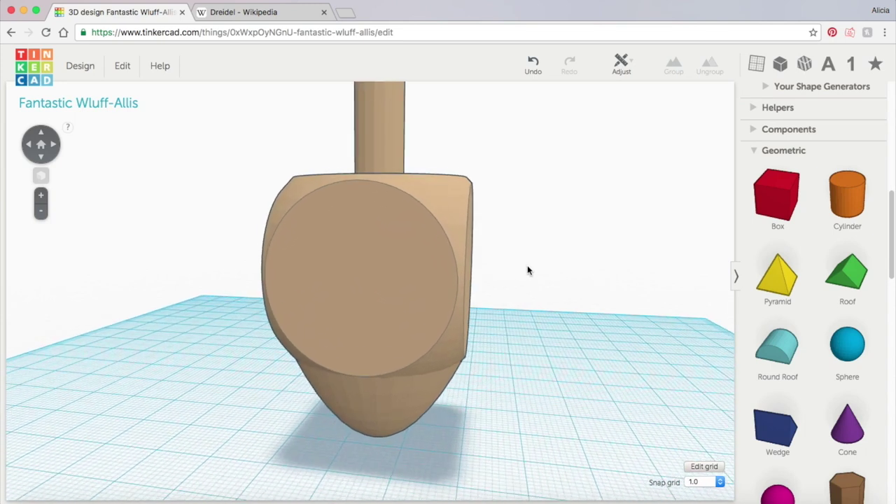
pyautogui.scroll(-1, 527, 270)
pyautogui.scroll(5, 806, 202)
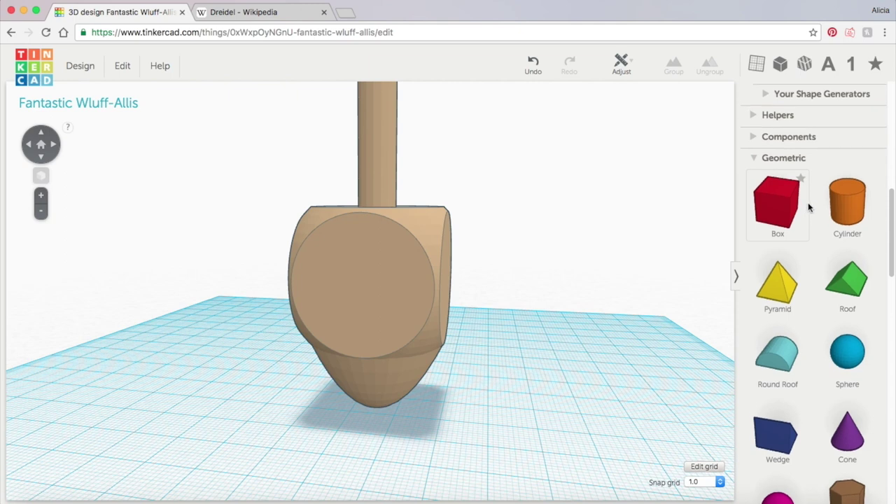
pyautogui.scroll(3, 393, 295)
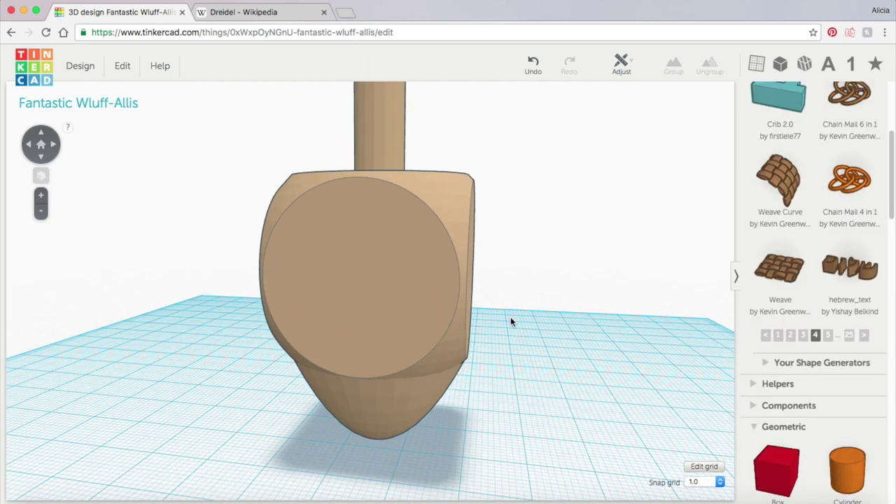
pyautogui.scroll(-3, 510, 321)
pyautogui.moveTo(514, 288); pyautogui.dragTo(490, 371, button='right')
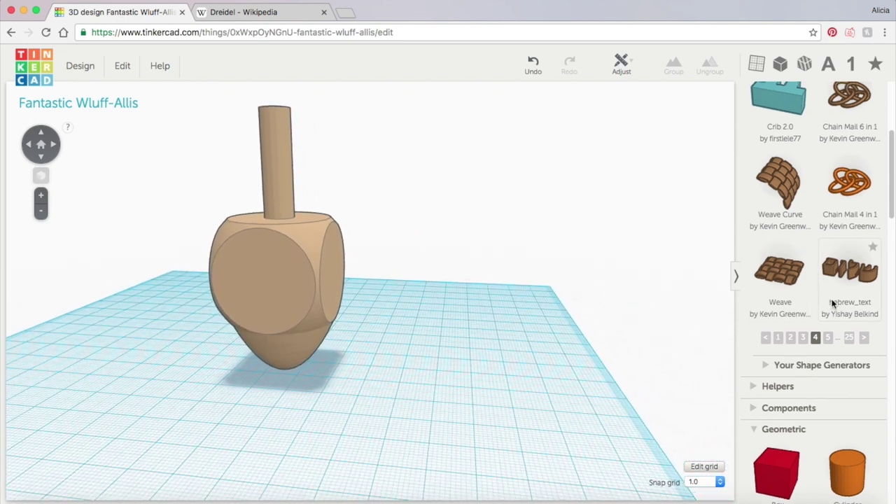
pyautogui.scroll(5, 833, 302)
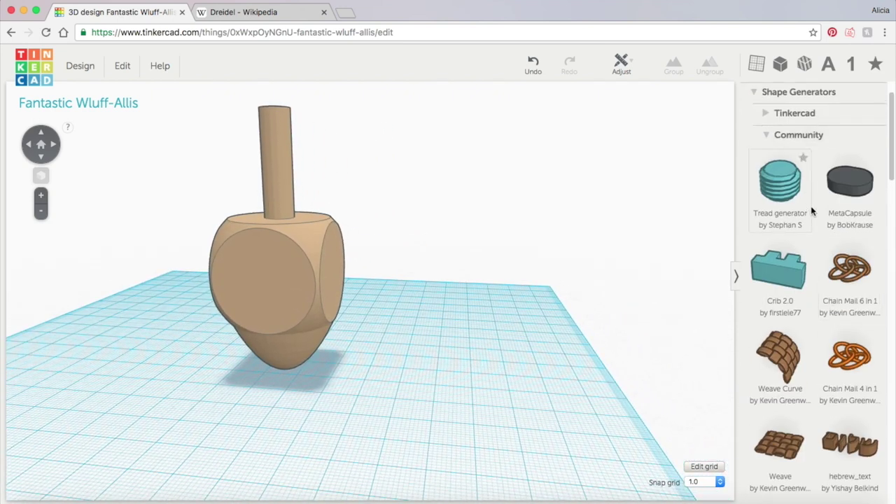
pyautogui.scroll(1, 812, 211)
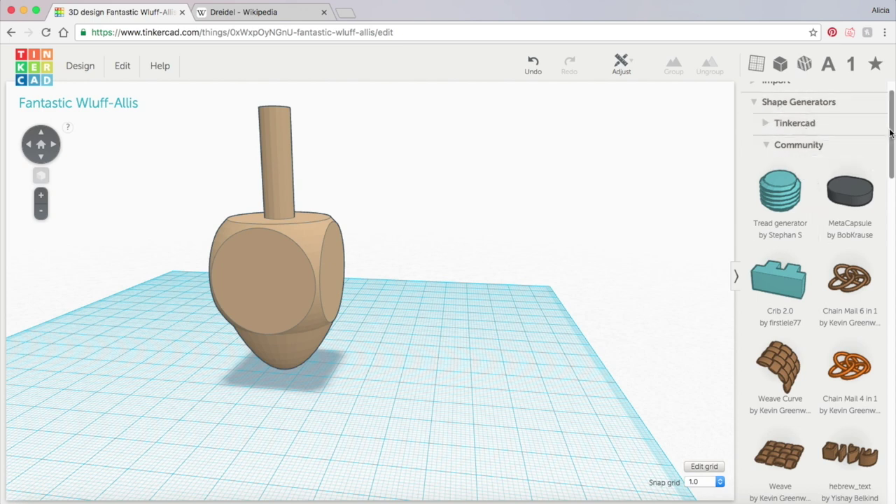
pyautogui.scroll(-5, 859, 243)
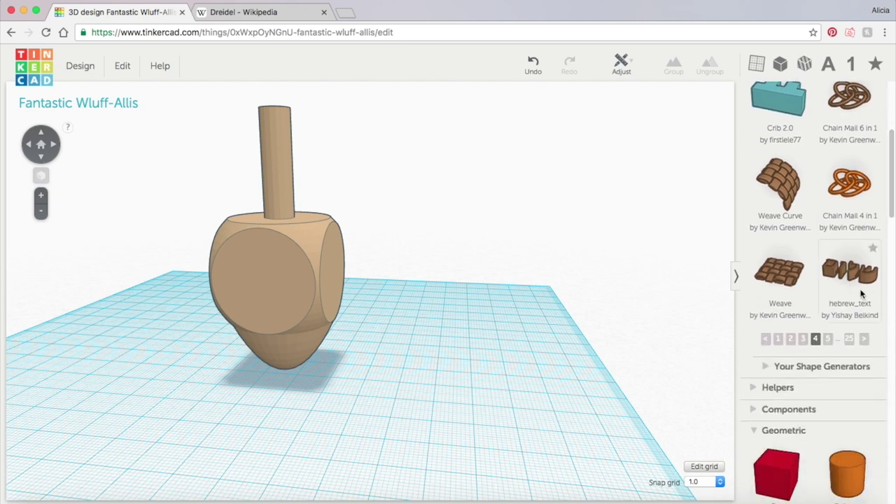
pyautogui.moveTo(852, 275); pyautogui.dragTo(483, 378)
pyautogui.moveTo(536, 328); pyautogui.dragTo(539, 366, button='right')
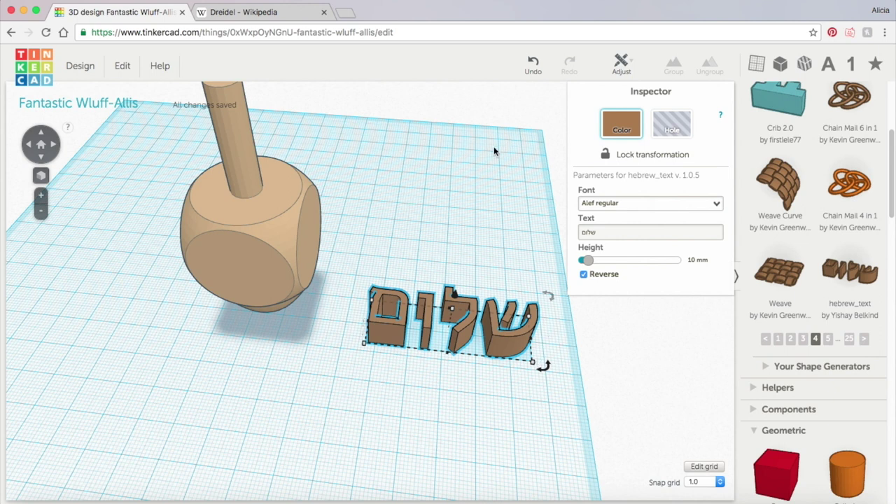
# Copy the letter Nun from the Wikipedia Dreidel article back into Tinkercad.
pyautogui.click(246, 12)
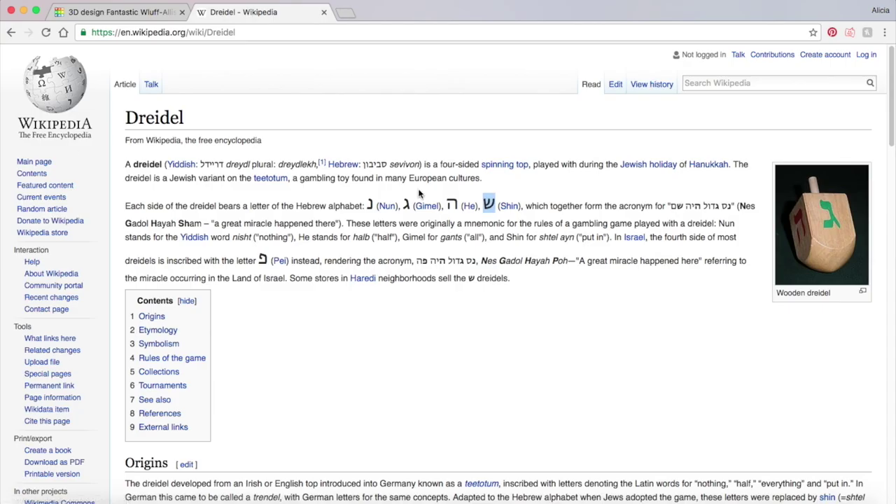
pyautogui.press('super+c')
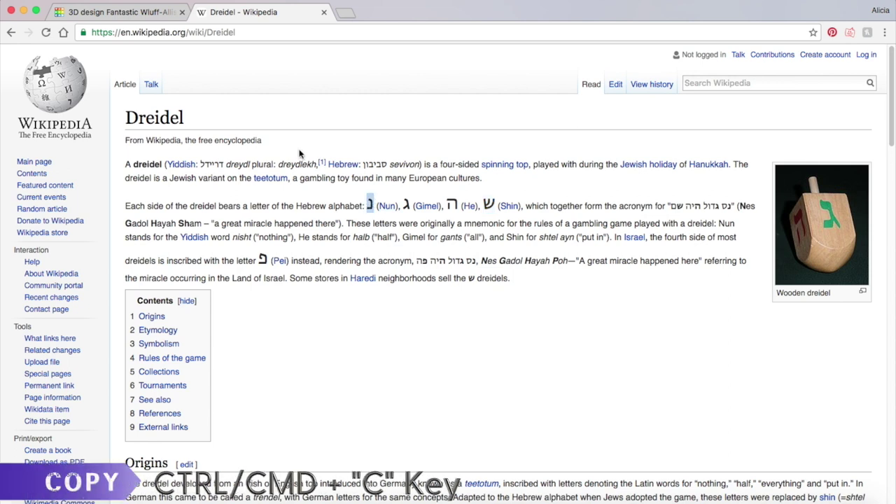
pyautogui.click(119, 12)
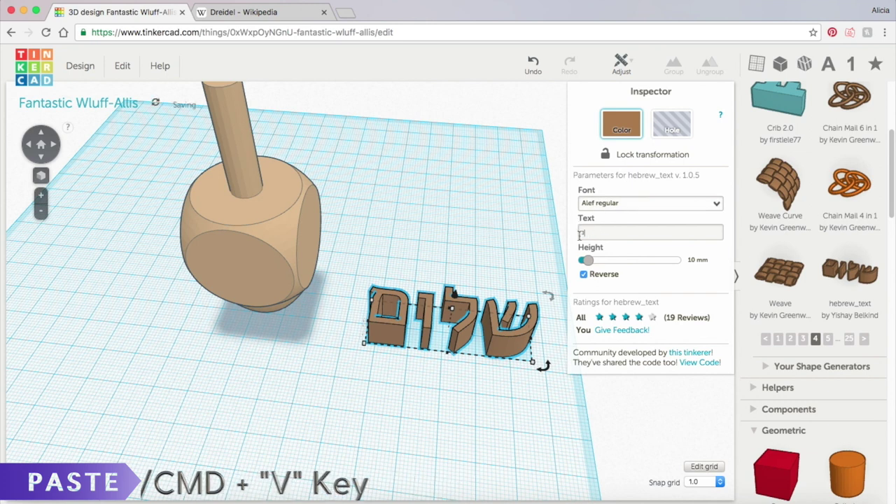
# Move the Nun letter close to the dreidel.
pyautogui.moveTo(483, 406); pyautogui.dragTo(434, 381, button='right')
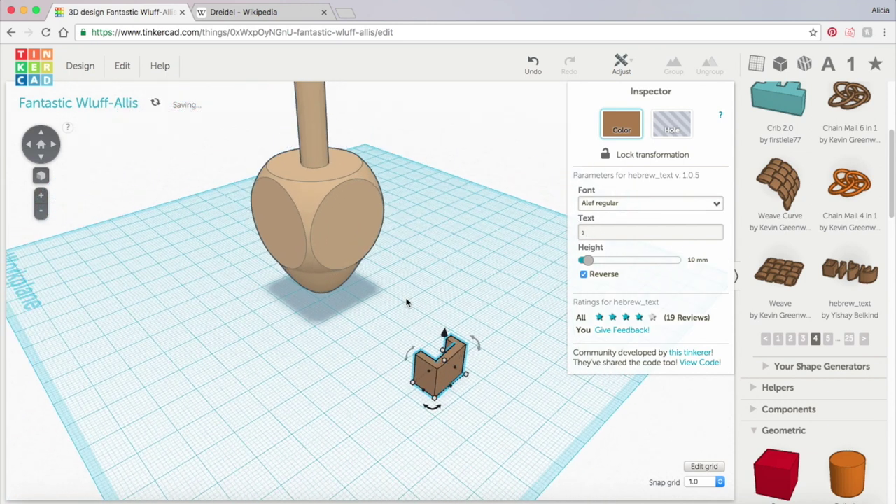
pyautogui.scroll(3, 378, 338)
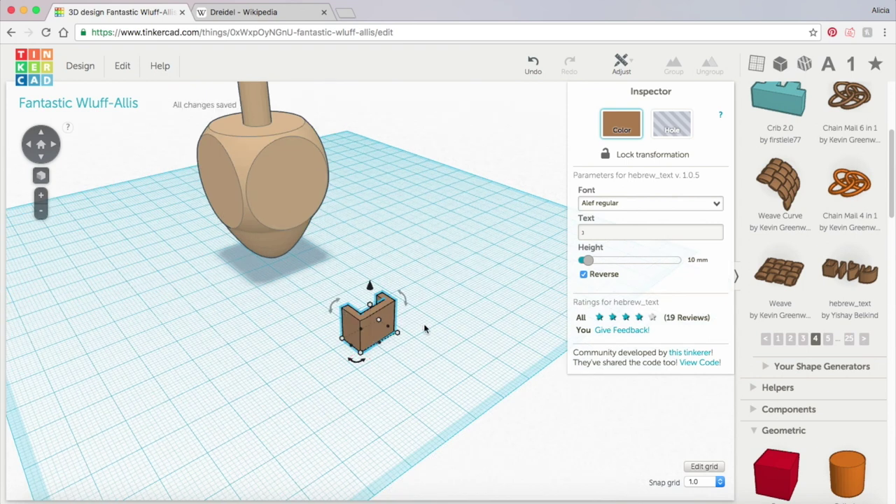
pyautogui.moveTo(424, 329); pyautogui.dragTo(338, 303, button='right')
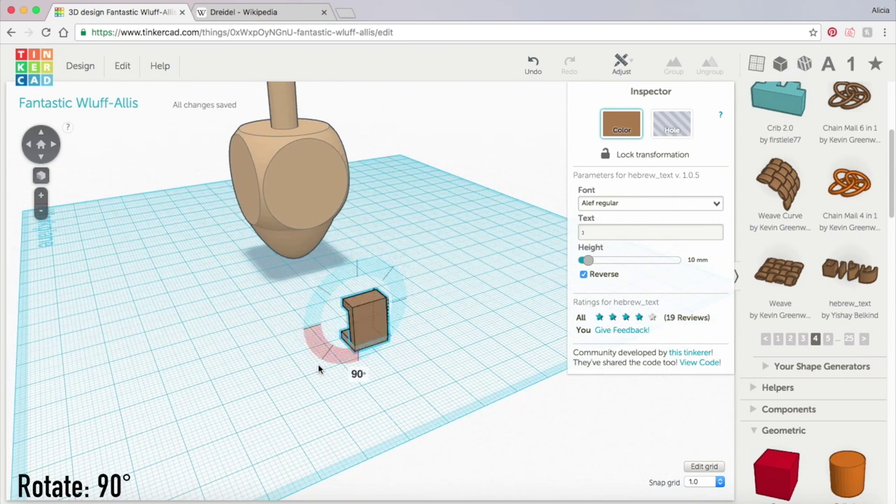
pyautogui.moveTo(371, 337); pyautogui.dragTo(229, 296)
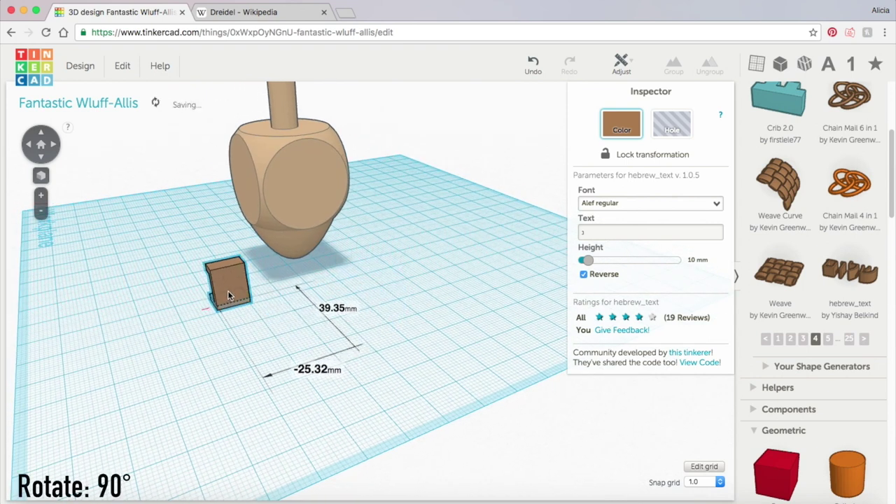
pyautogui.moveTo(176, 310); pyautogui.dragTo(370, 343, button='right')
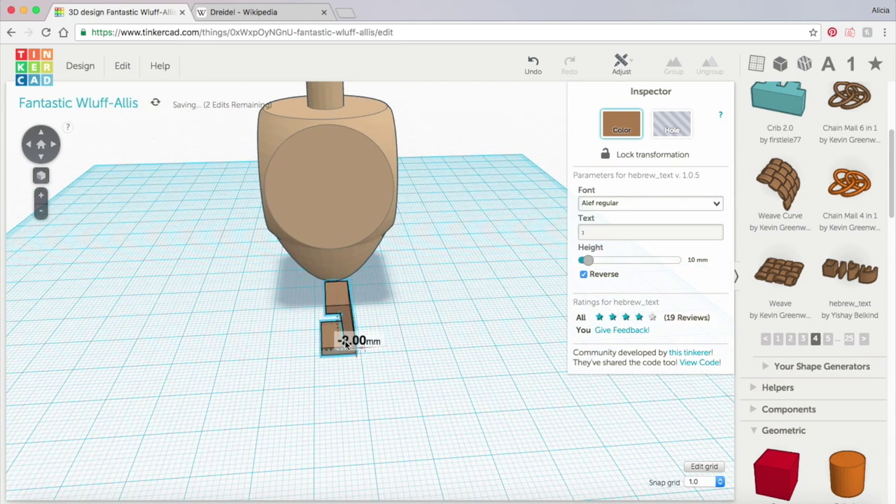
# Lift the Nun letter 22 mm so it sits against the dreidel's front face.
pyautogui.moveTo(430, 357); pyautogui.dragTo(259, 308, button='right')
pyautogui.moveTo(254, 266); pyautogui.dragTo(256, 265)
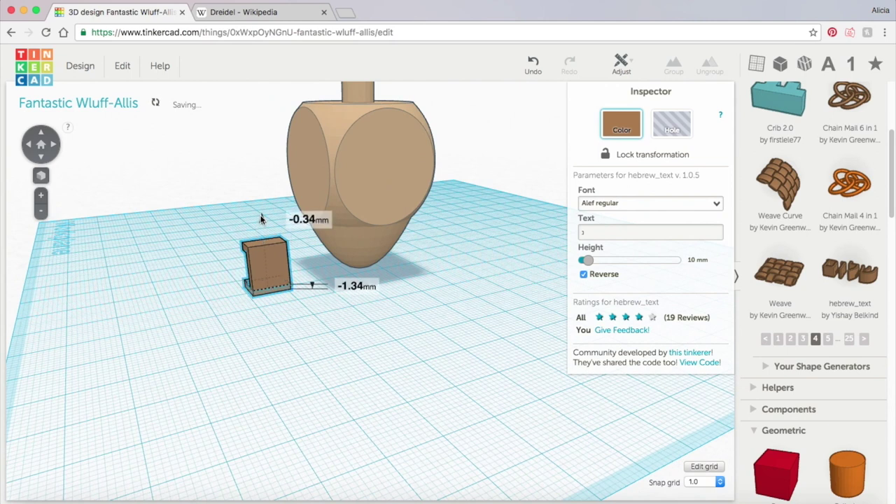
pyautogui.moveTo(254, 225); pyautogui.dragTo(252, 124)
pyautogui.moveTo(252, 122); pyautogui.dragTo(266, 183, button='right')
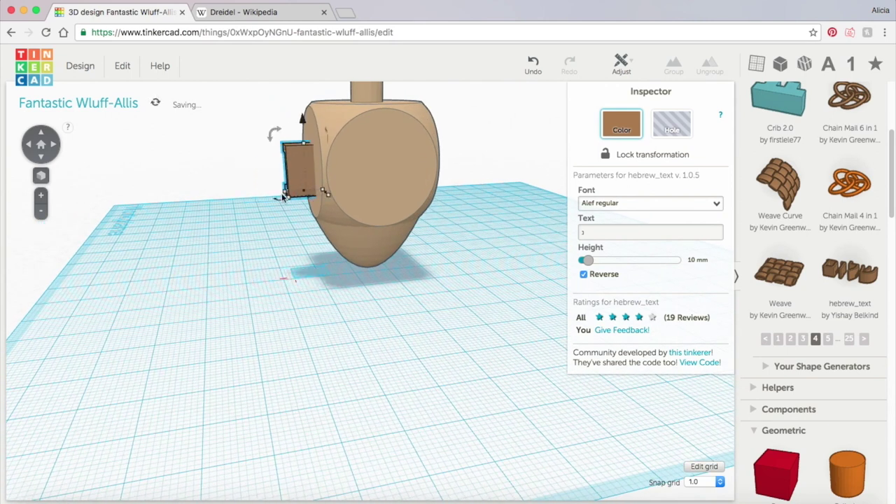
pyautogui.click(208, 252)
# Group the Nun letter with the dreidel so it cuts into the front face.
pyautogui.moveTo(208, 252); pyautogui.dragTo(362, 186, button='right')
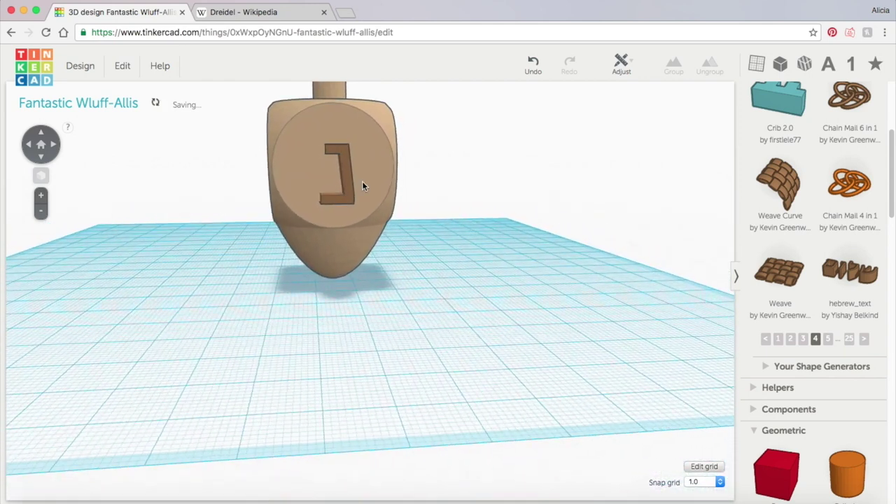
pyautogui.click(349, 173)
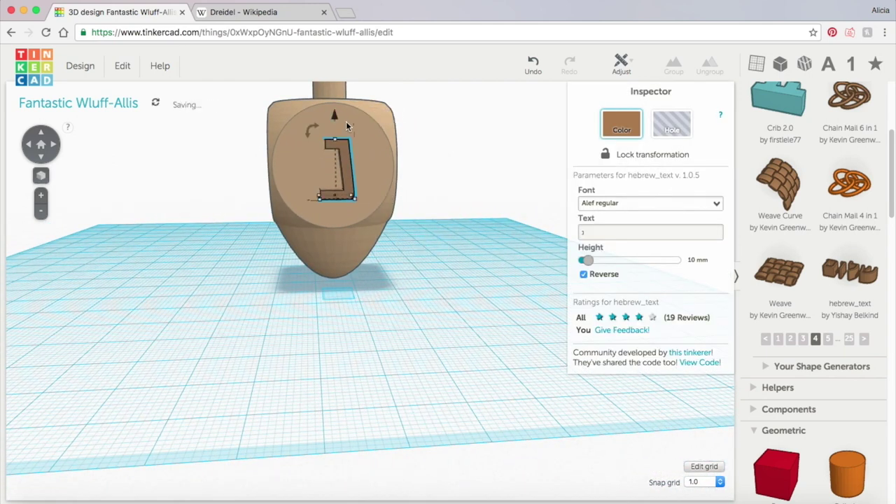
pyautogui.moveTo(386, 159); pyautogui.dragTo(409, 232, button='right')
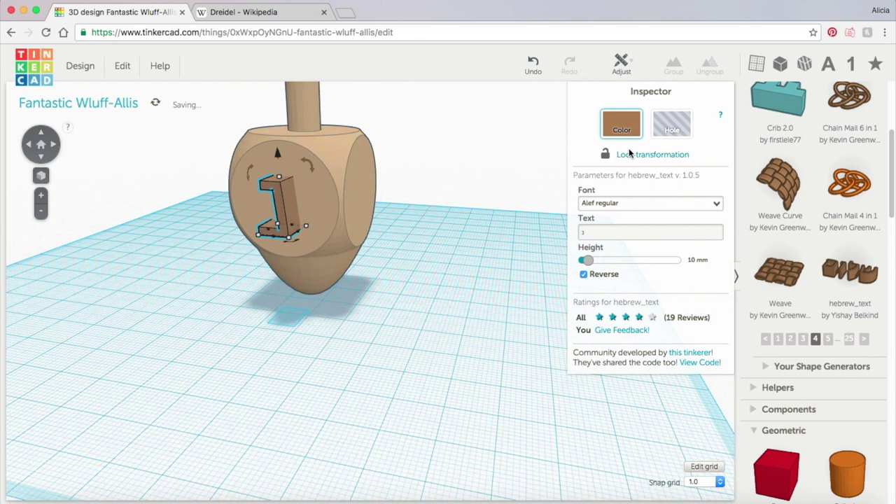
pyautogui.moveTo(390, 239); pyautogui.dragTo(387, 280)
pyautogui.click(671, 65)
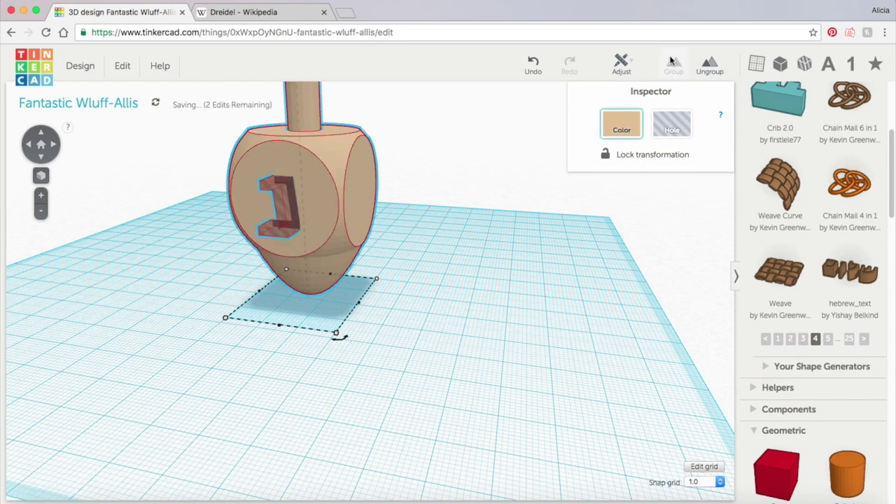
pyautogui.moveTo(352, 294); pyautogui.dragTo(518, 301, button='right')
pyautogui.moveTo(389, 213); pyautogui.dragTo(355, 306, button='right')
# Turn the dreidel 90° and press a new Shin hebrew_text piece against its uncarved side.
pyautogui.scroll(-3, 371, 366)
pyautogui.moveTo(403, 359); pyautogui.dragTo(284, 359)
pyautogui.moveTo(828, 294); pyautogui.dragTo(530, 308)
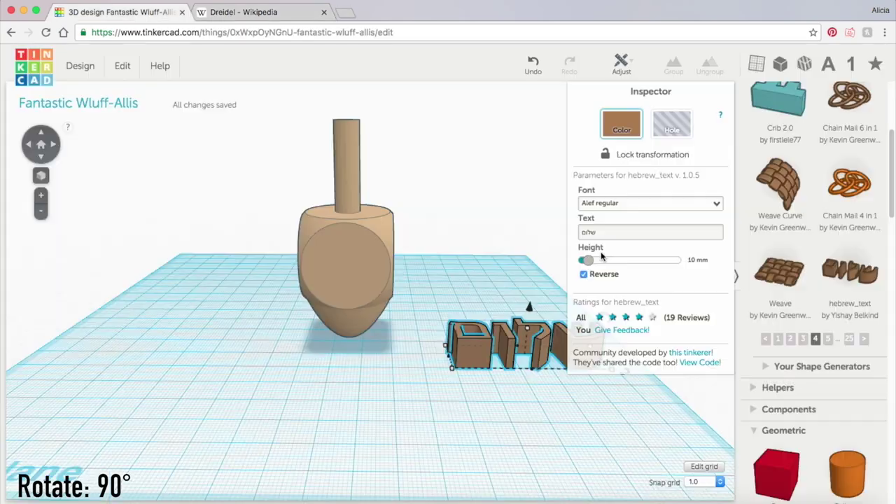
pyautogui.moveTo(518, 343); pyautogui.dragTo(260, 259)
pyautogui.moveTo(567, 219); pyautogui.dragTo(360, 372, button='right')
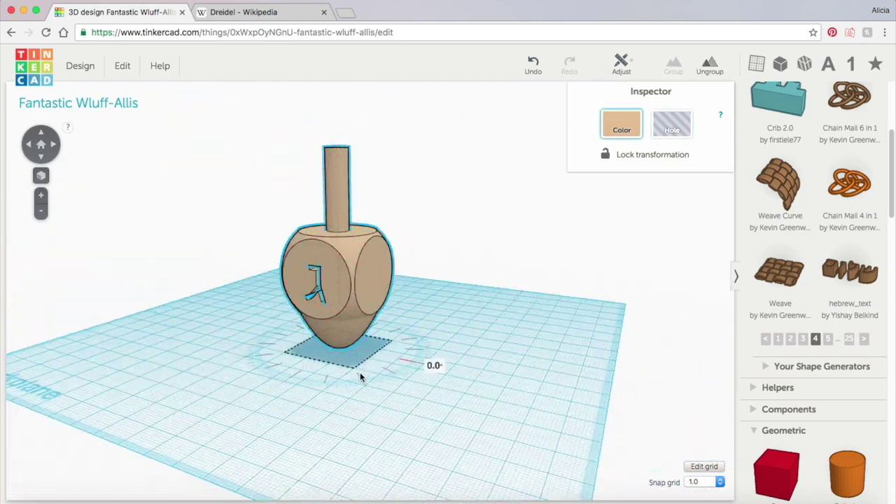
pyautogui.click(586, 406)
pyautogui.moveTo(585, 406); pyautogui.dragTo(304, 409)
pyautogui.moveTo(305, 409); pyautogui.dragTo(674, 87, button='right')
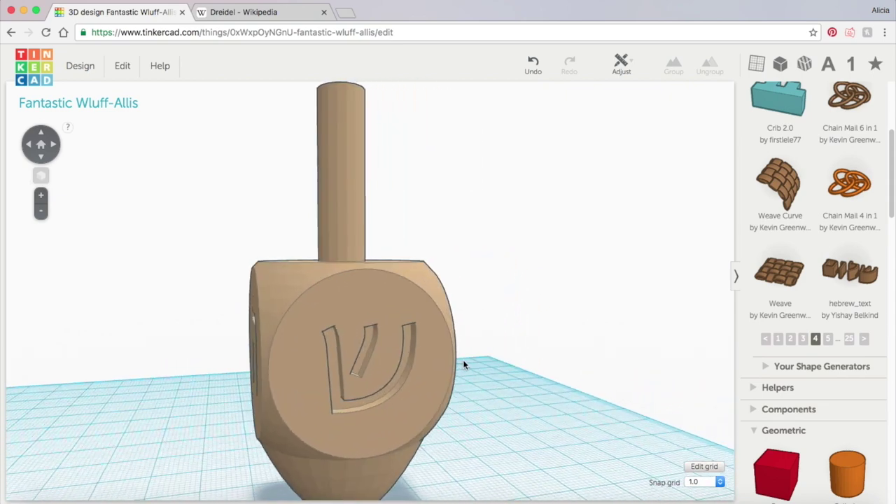
# Orbit slightly to inspect the dreidel with Shin carved into its face.
pyautogui.scroll(-5, 464, 362)
pyautogui.moveTo(548, 327); pyautogui.dragTo(559, 327, button='right')
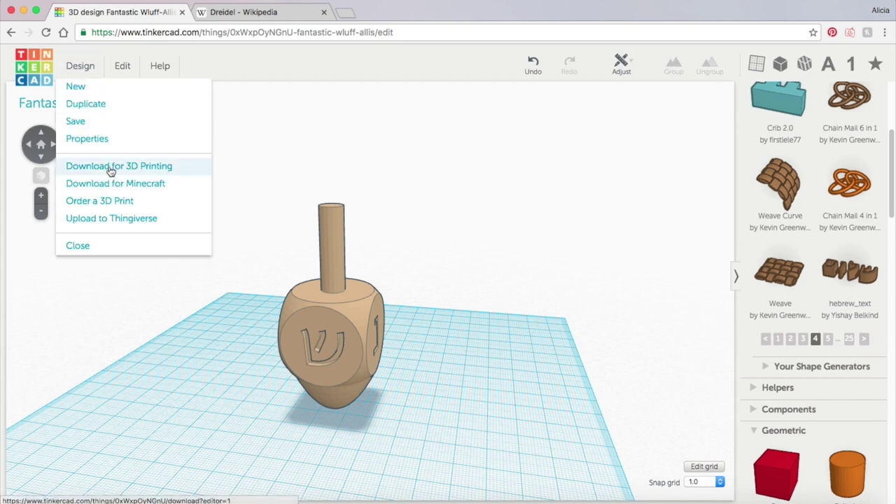
# Export the finished carved dreidel with Download for 3D Printing.
pyautogui.click(109, 168)
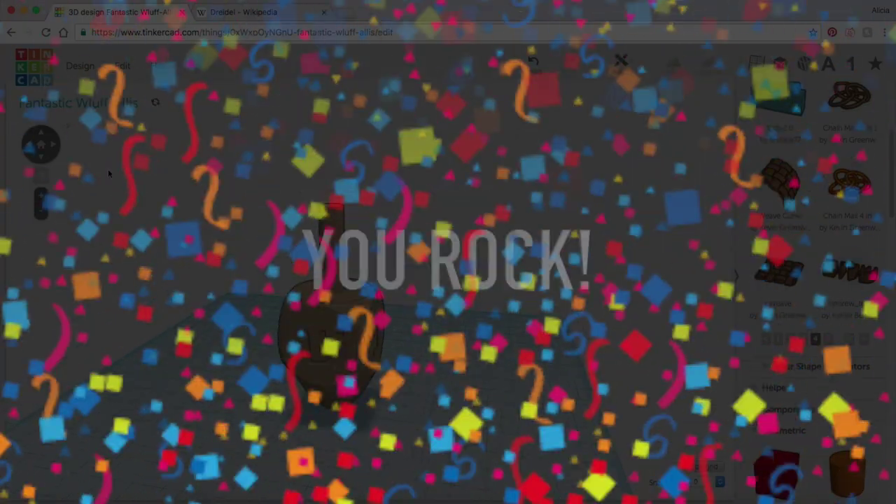